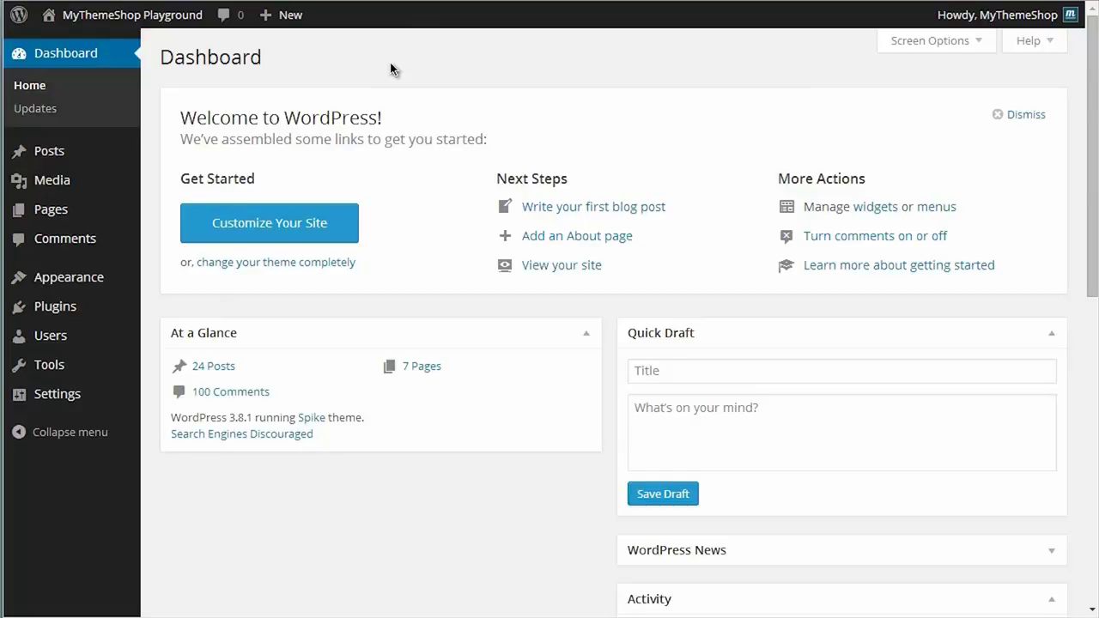
# Open the Ad Management section of the theme options and look over its ad code fields
pyautogui.moveTo(99, 277)
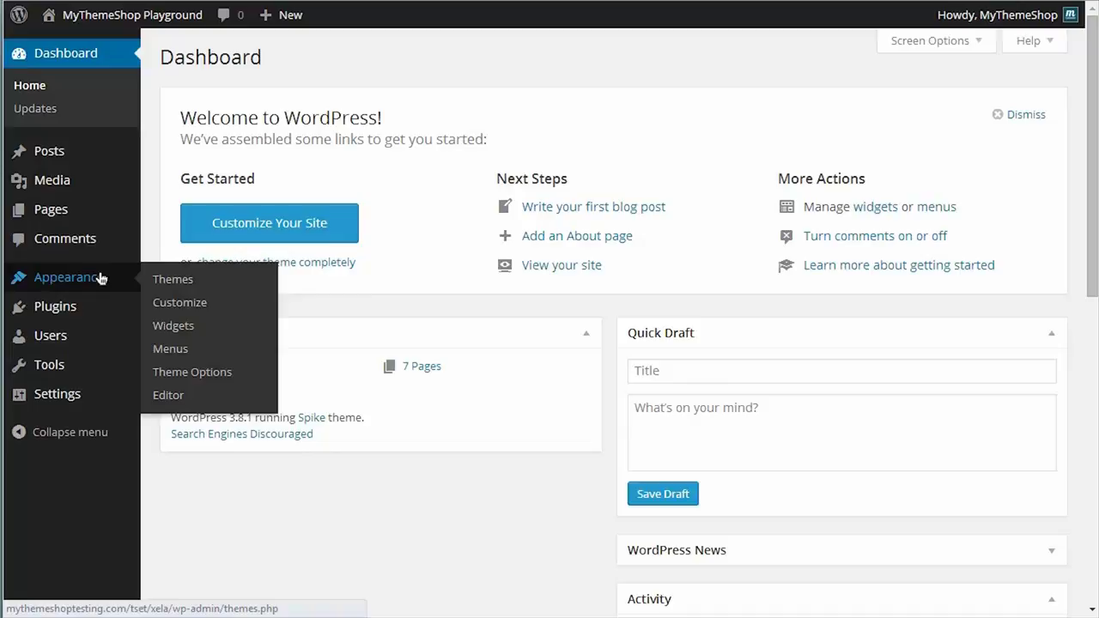
pyautogui.click(190, 378)
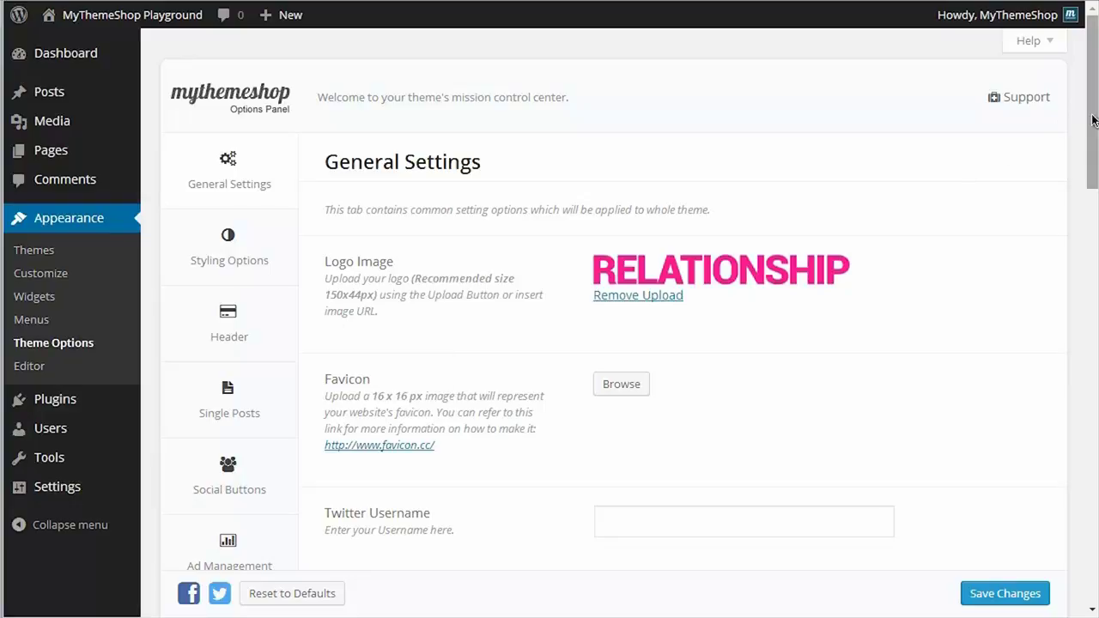
pyautogui.scroll(-3, 532, 266)
pyautogui.click(234, 397)
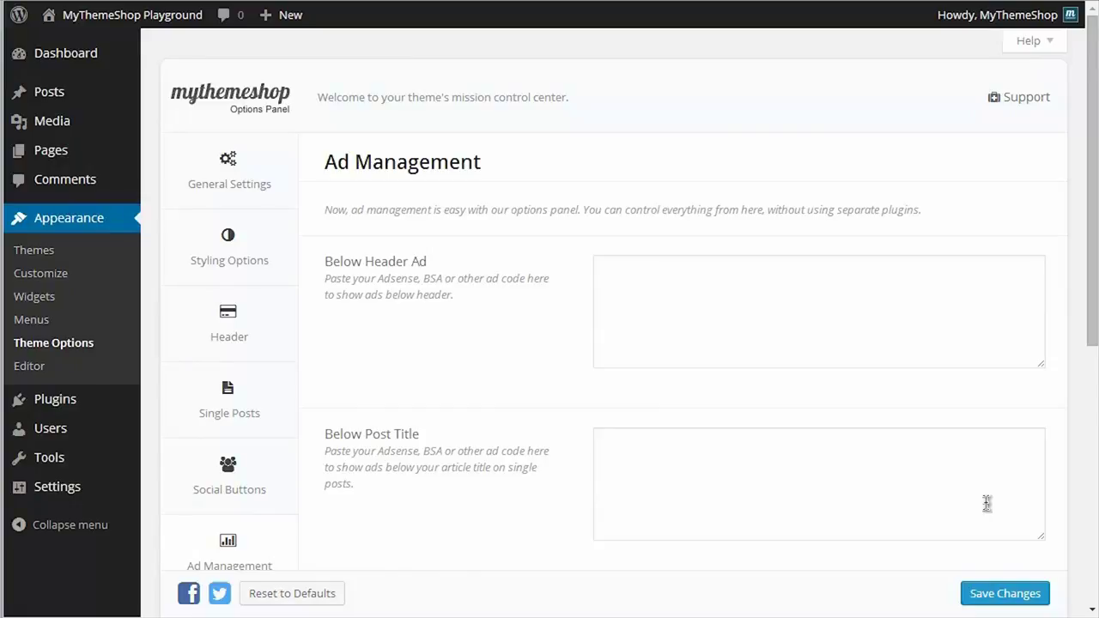
pyautogui.moveTo(1085, 237); pyautogui.dragTo(1092, 384)
pyautogui.scroll(-2, 639, 298)
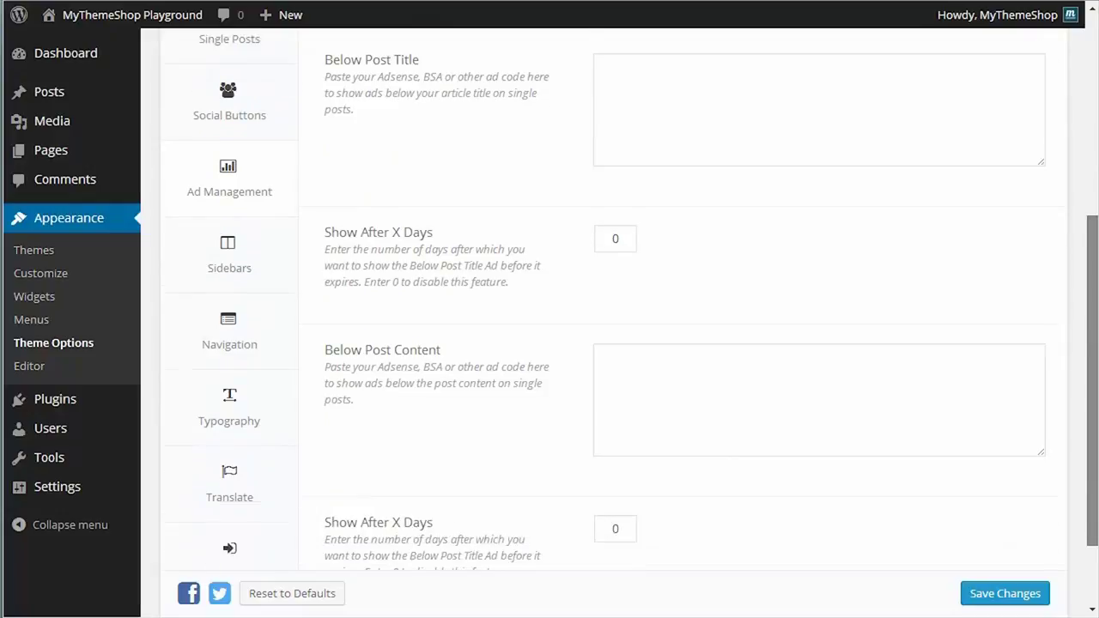
pyautogui.scroll(1, 589, 412)
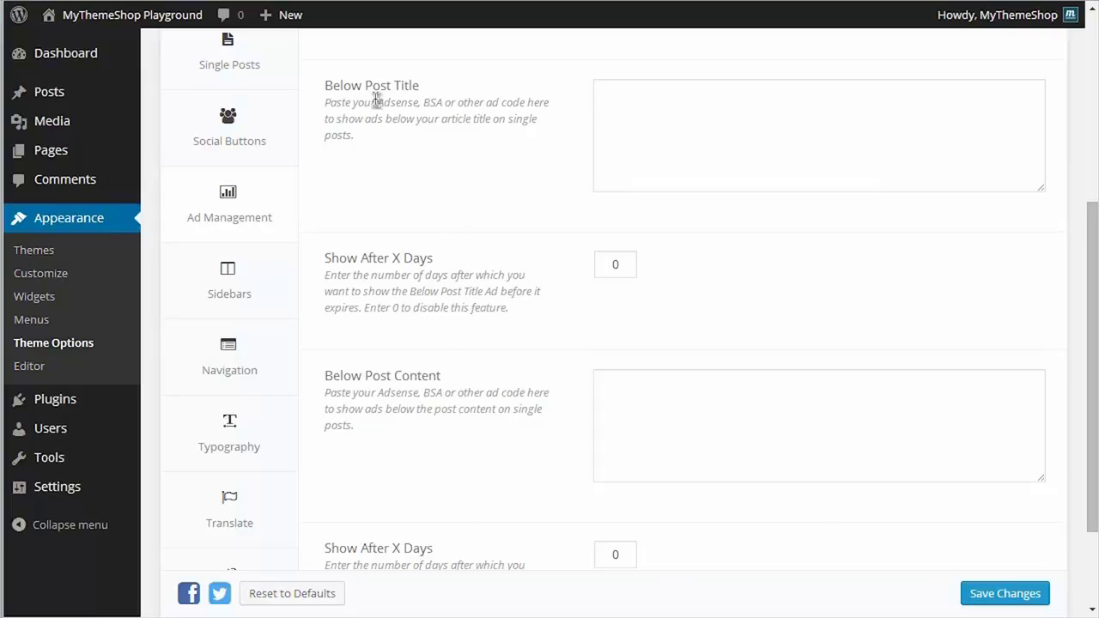
# Try another Show After X Days value for the Below Post Title ad and reset it to 0
pyautogui.doubleClick(619, 266)
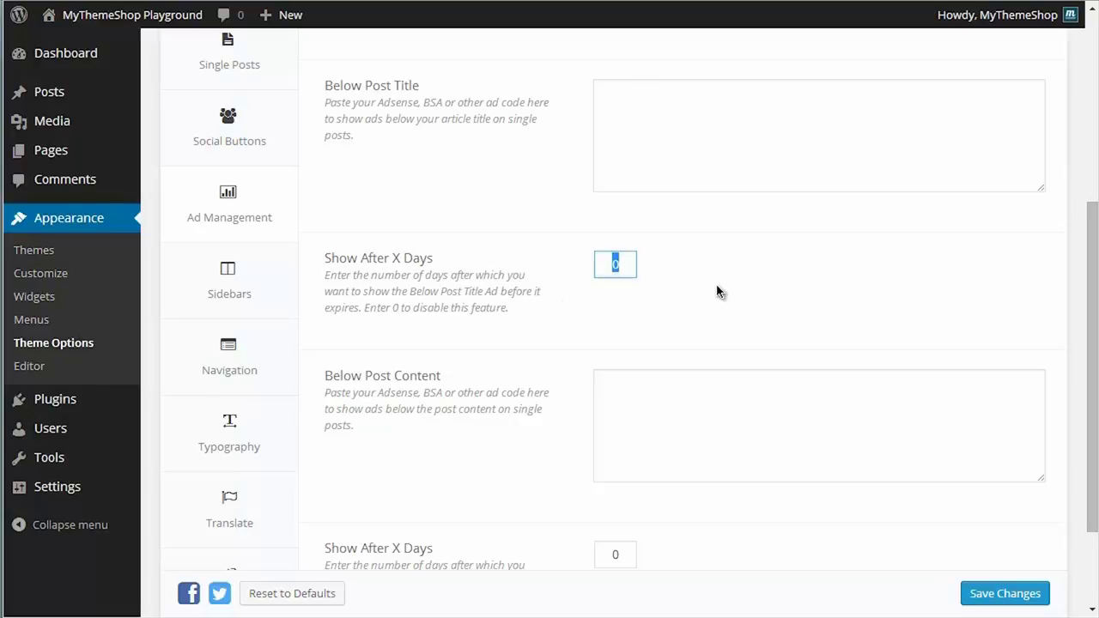
pyautogui.write('1')
pyautogui.scroll(1, 687, 288)
pyautogui.doubleClick(615, 294)
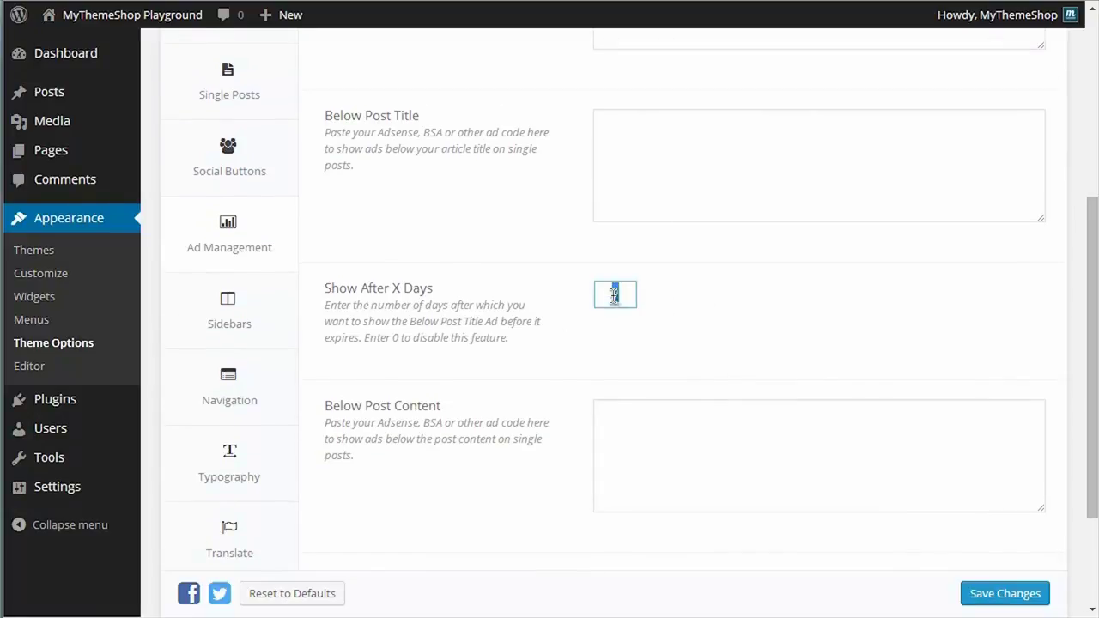
pyautogui.write('0')
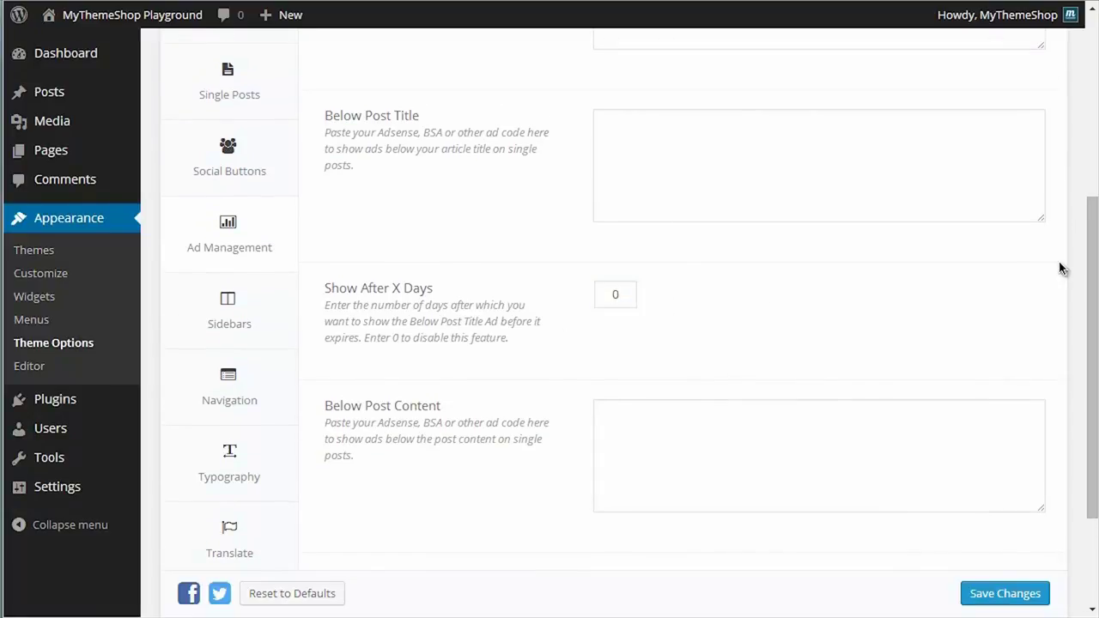
# Paste the Trending heading code "How to Meet People in a New City and be Friends" into Below Header Ad and save the changes
pyautogui.moveTo(1087, 243); pyautogui.dragTo(1086, 197)
pyautogui.scroll(3, 1086, 198)
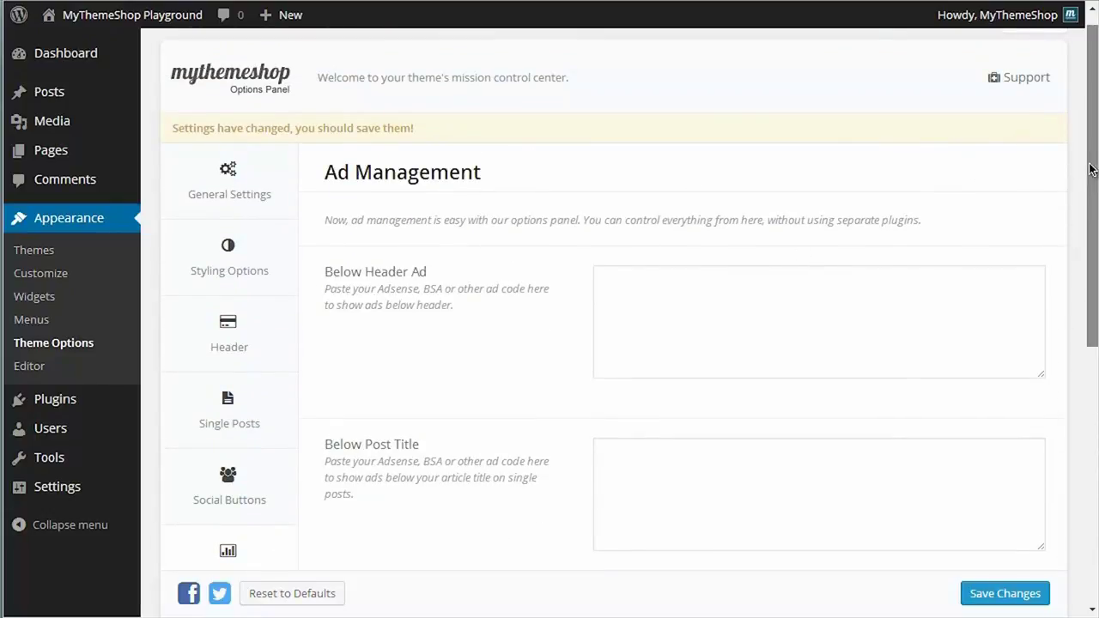
pyautogui.scroll(-1, 1079, 169)
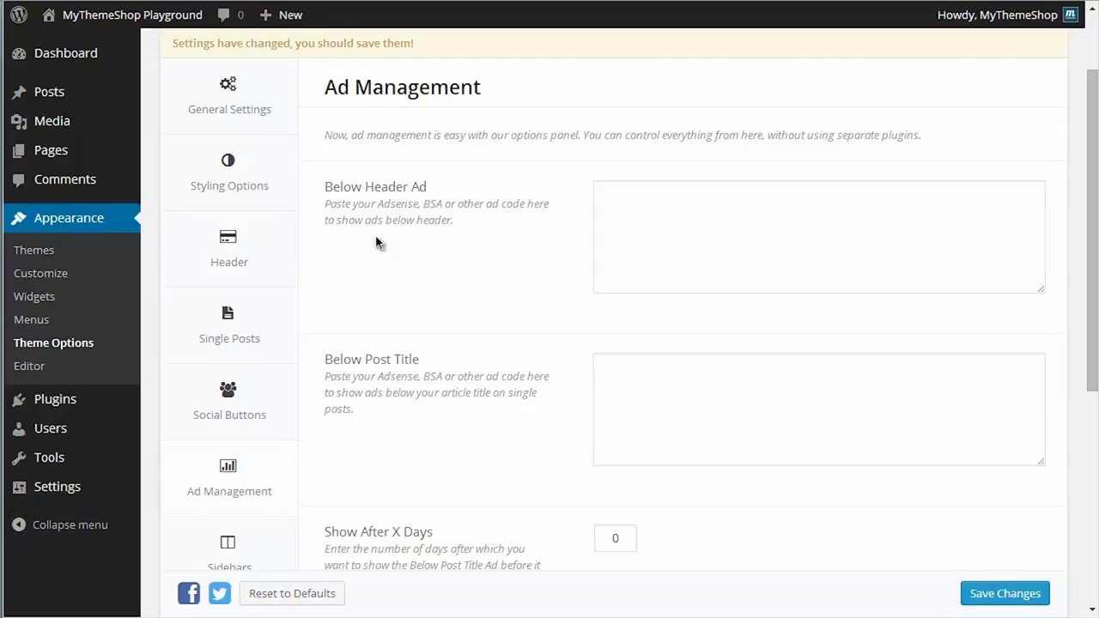
pyautogui.click(710, 248)
pyautogui.rightClick(710, 248)
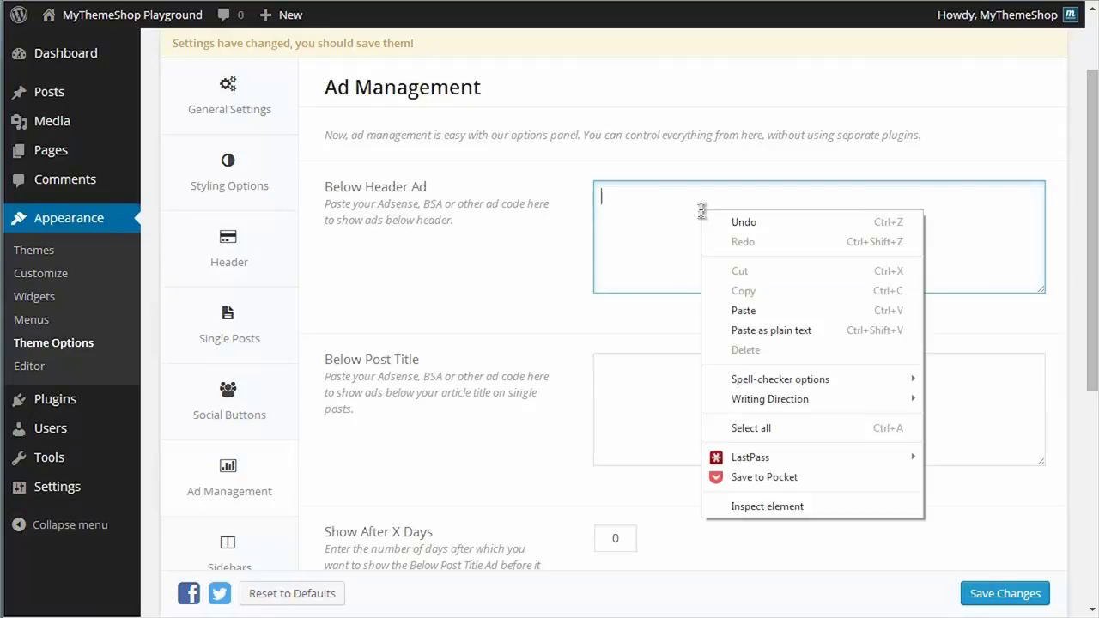
pyautogui.click(742, 308)
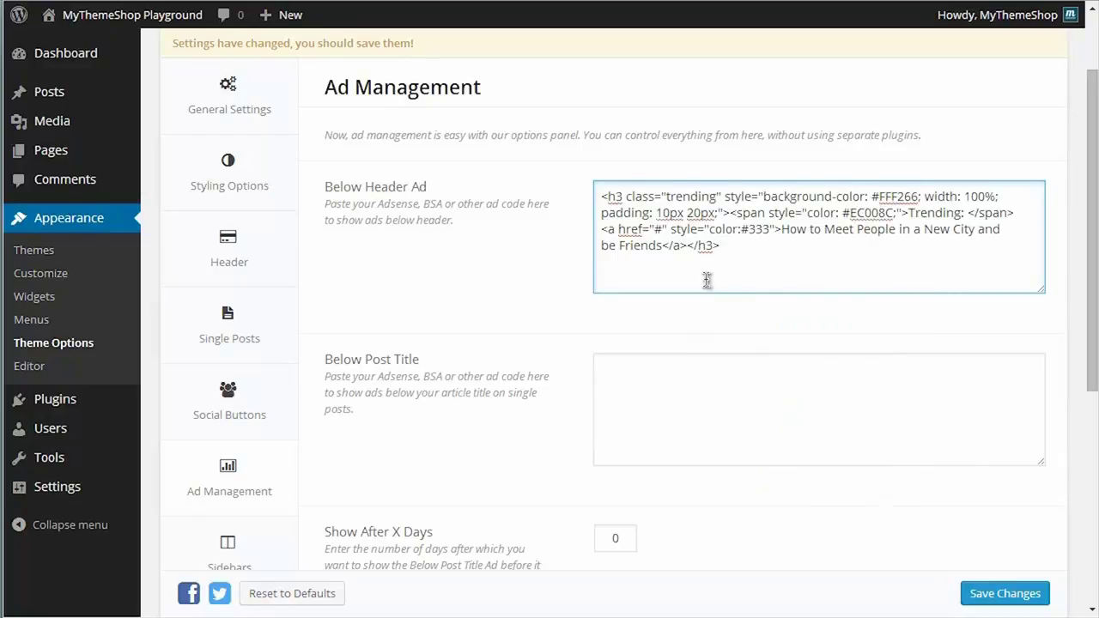
pyautogui.click(1004, 594)
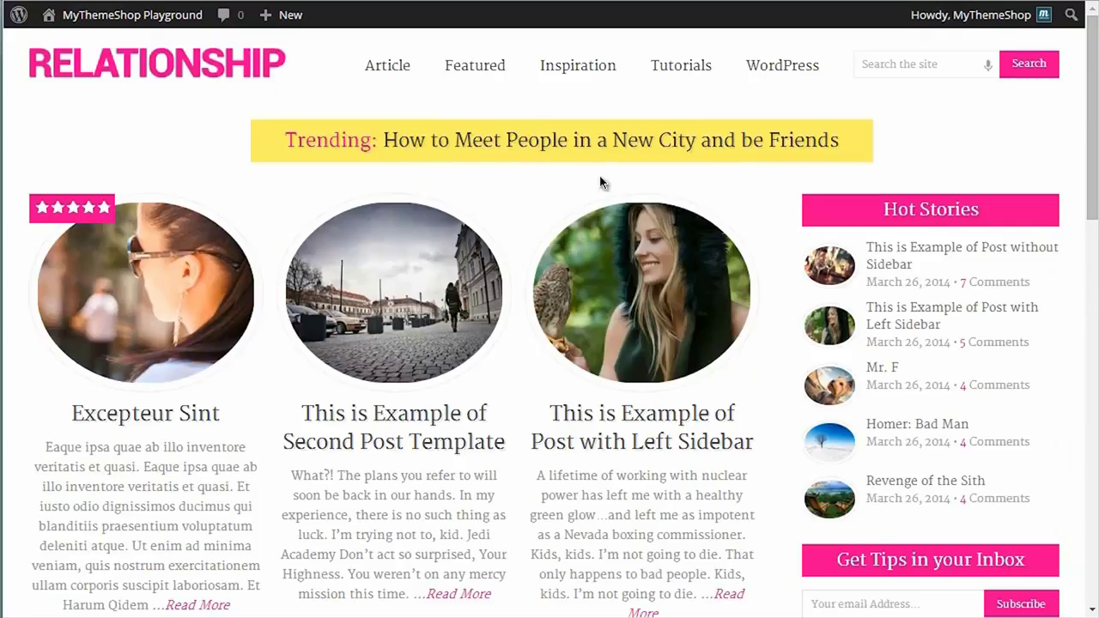
# Save the copied "FREE trial of new software!" Trending code as the Below Post Title ad and check it on the Second Post Template example post
pyautogui.click(384, 415)
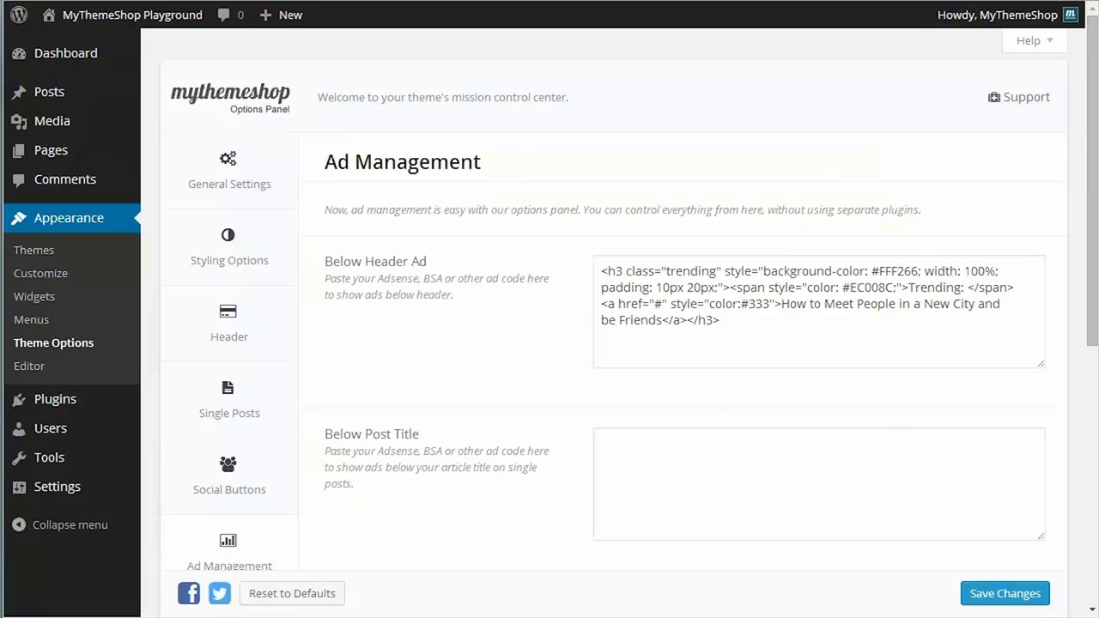
pyautogui.moveTo(1090, 149); pyautogui.dragTo(1093, 228)
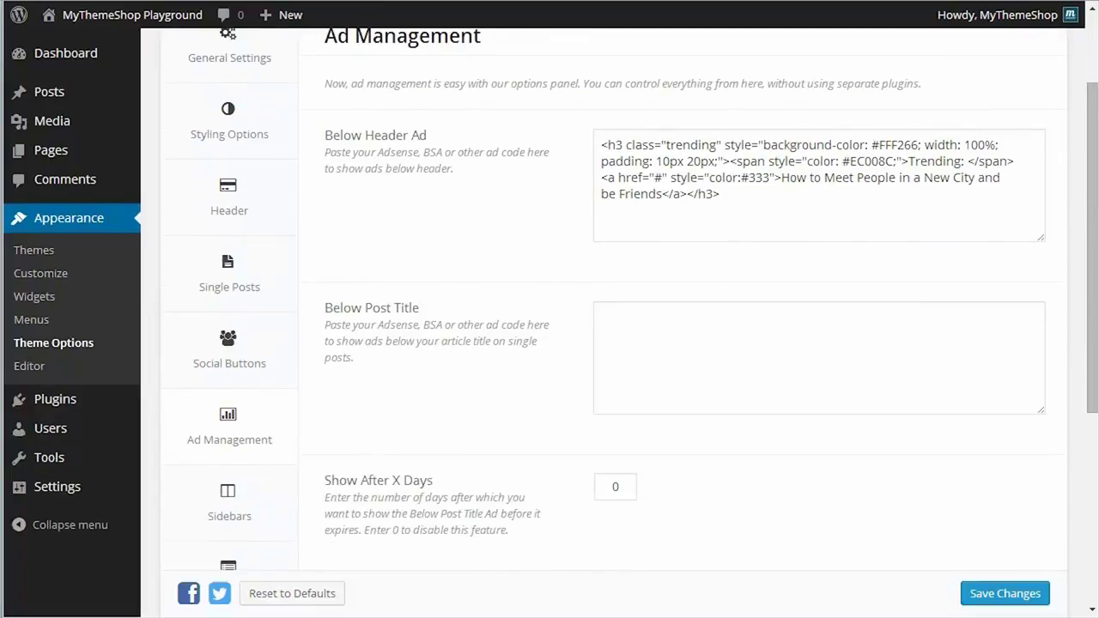
pyautogui.click(668, 322)
pyautogui.rightClick(668, 322)
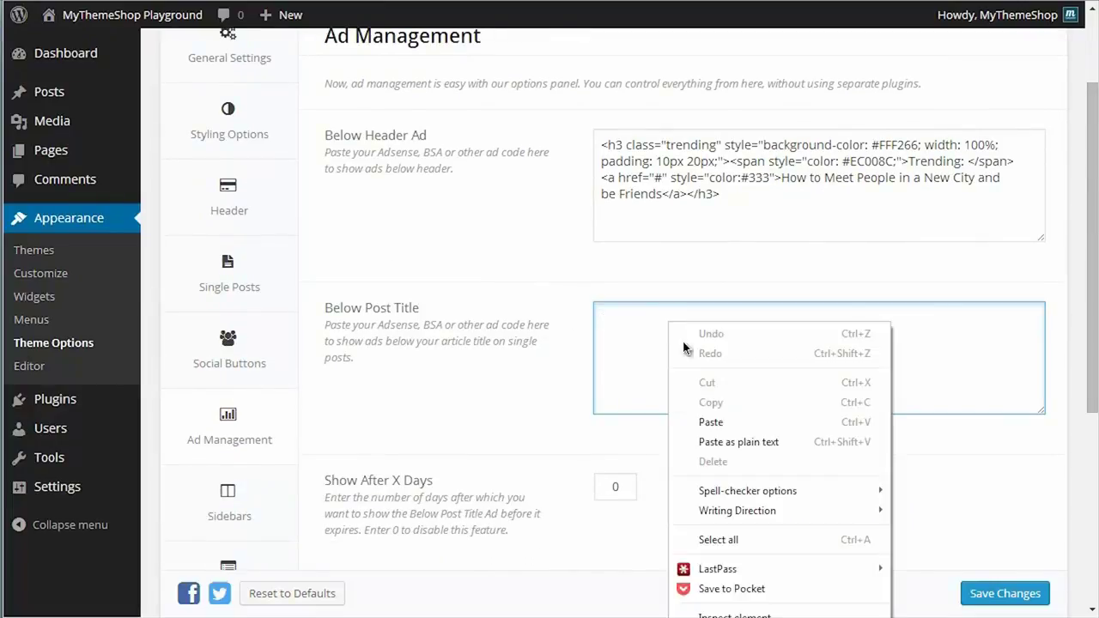
pyautogui.click(719, 415)
pyautogui.click(1013, 599)
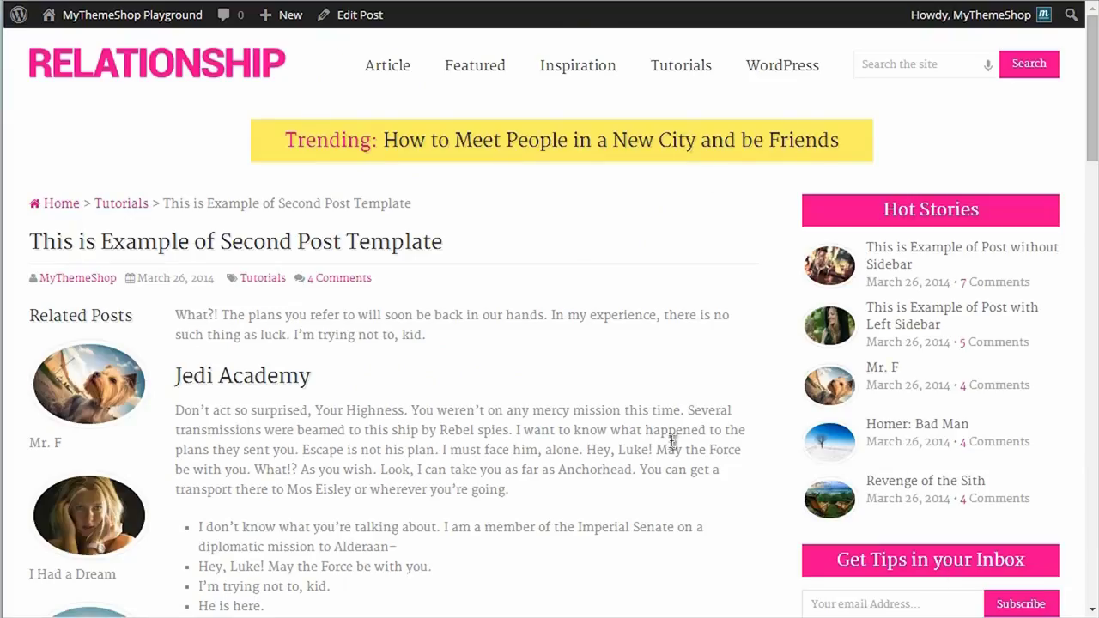
pyautogui.press('F5')
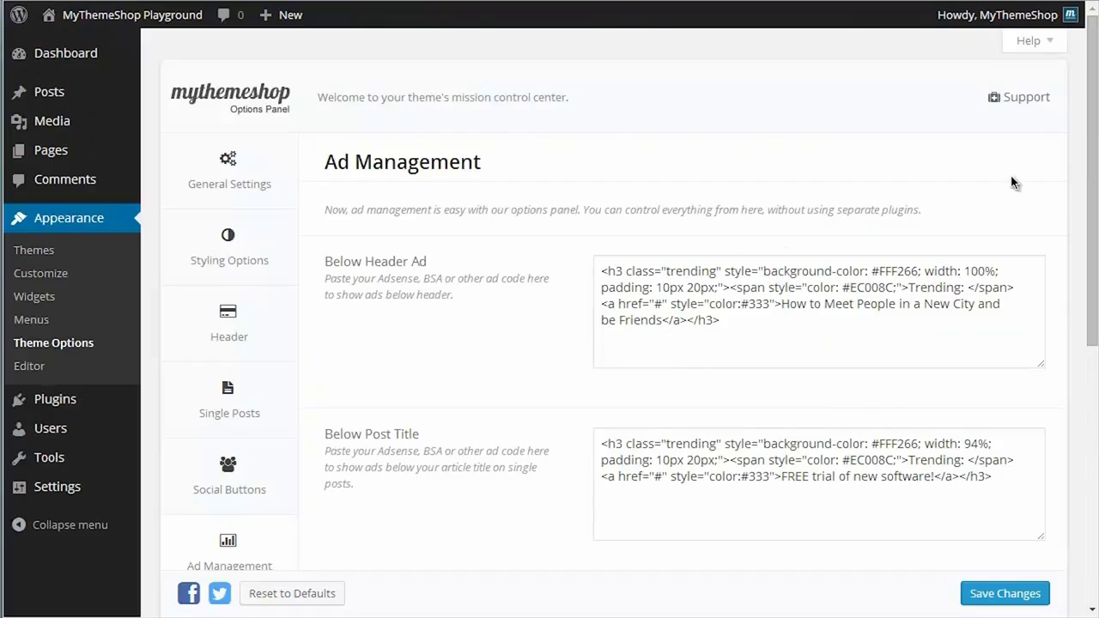
# Open the Widgets page and add a Text widget as the first item of the Sidebar
pyautogui.moveTo(1089, 163); pyautogui.dragTo(804, 340)
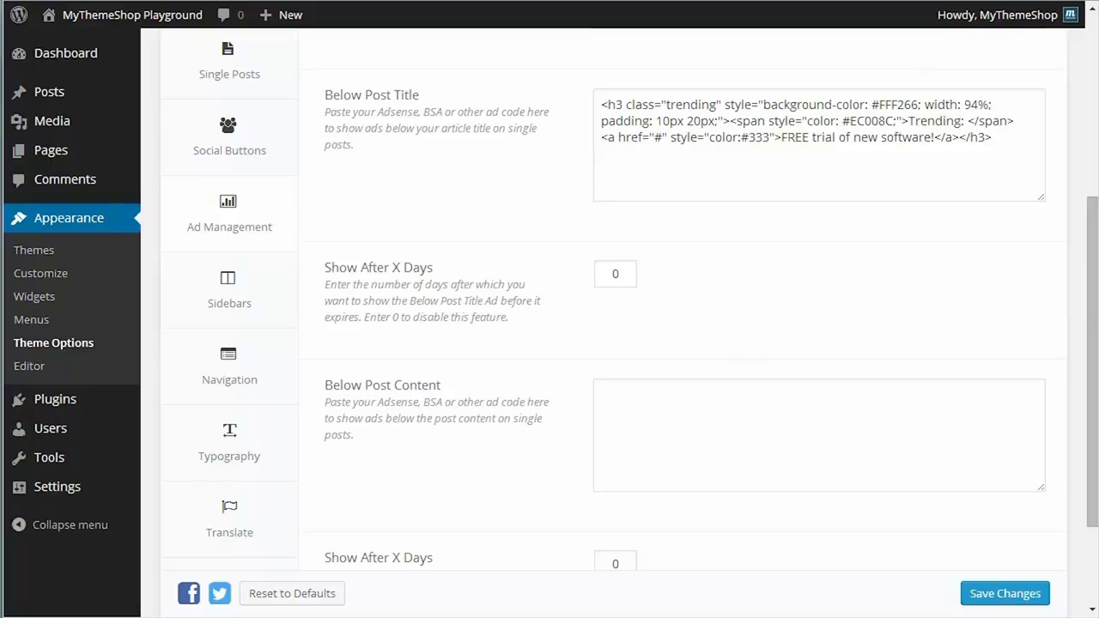
pyautogui.scroll(4, 1087, 432)
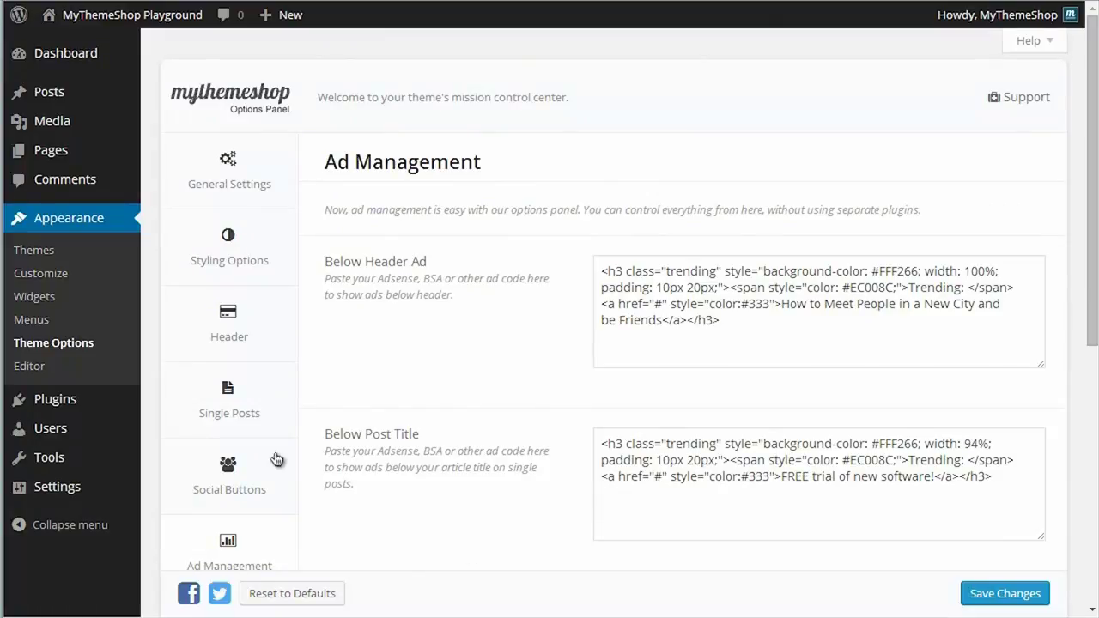
pyautogui.click(32, 297)
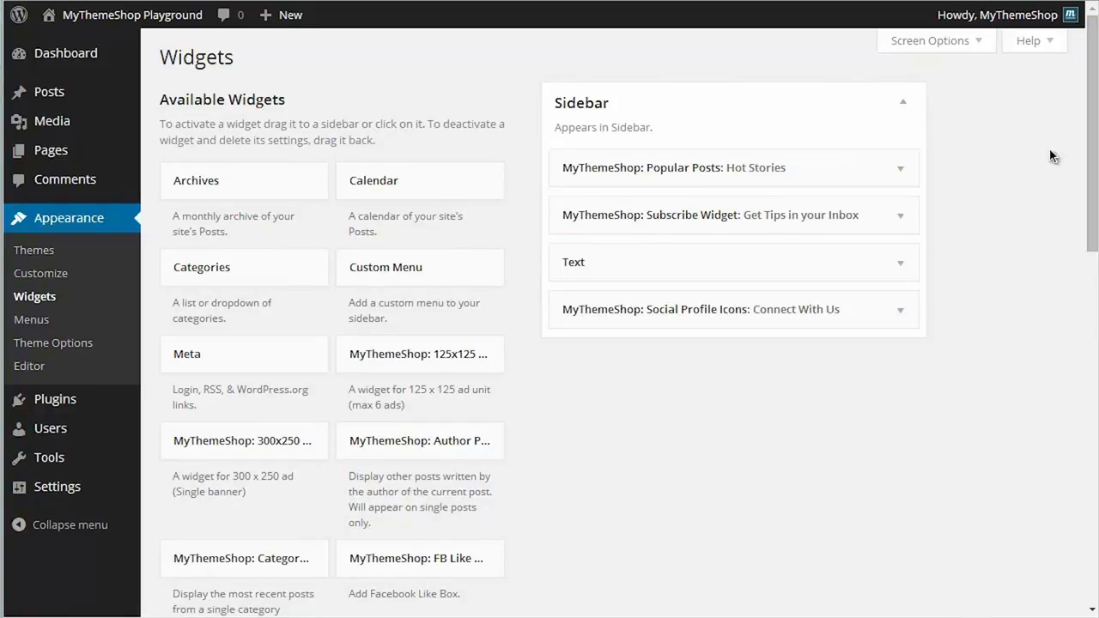
pyautogui.moveTo(1094, 142); pyautogui.dragTo(1094, 456)
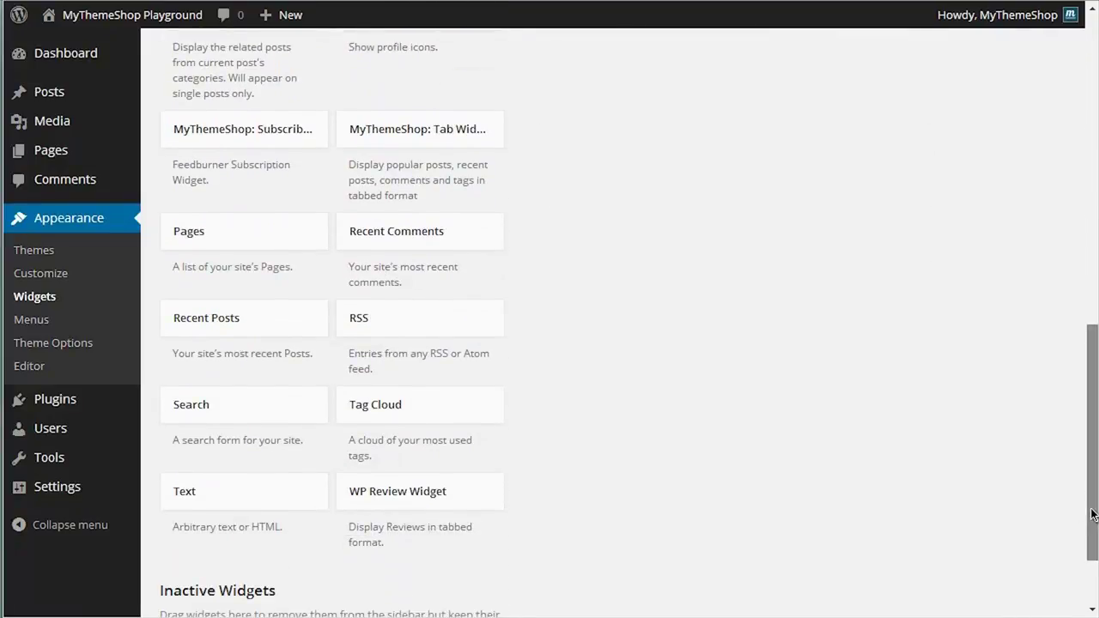
pyautogui.moveTo(1093, 513); pyautogui.dragTo(1093, 475)
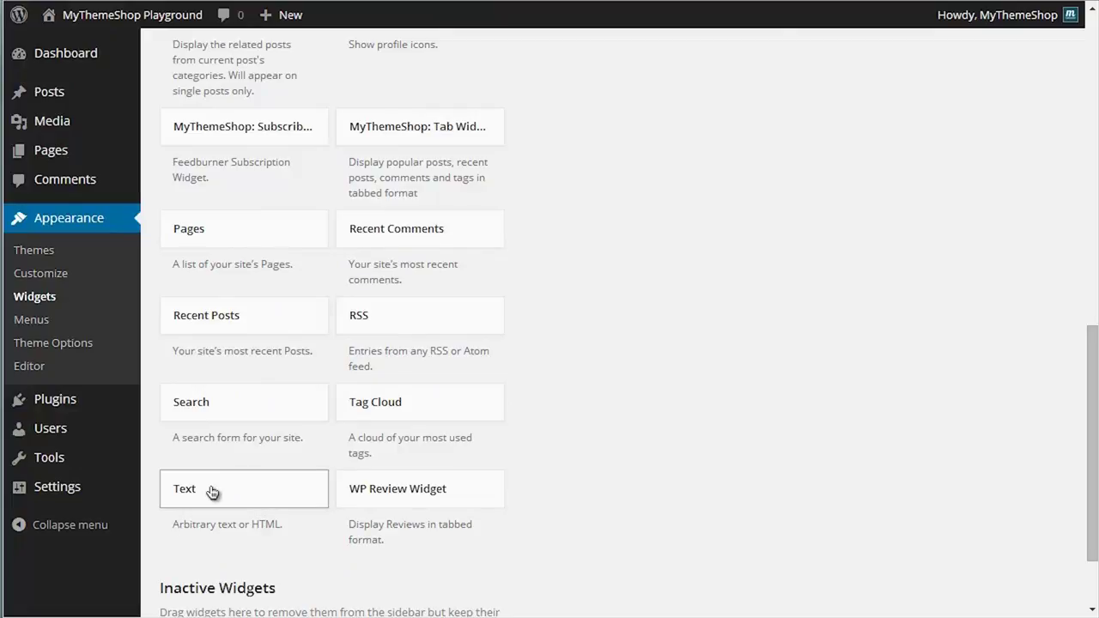
pyautogui.scroll(5, 592, 294)
pyautogui.moveTo(592, 295); pyautogui.dragTo(624, 162)
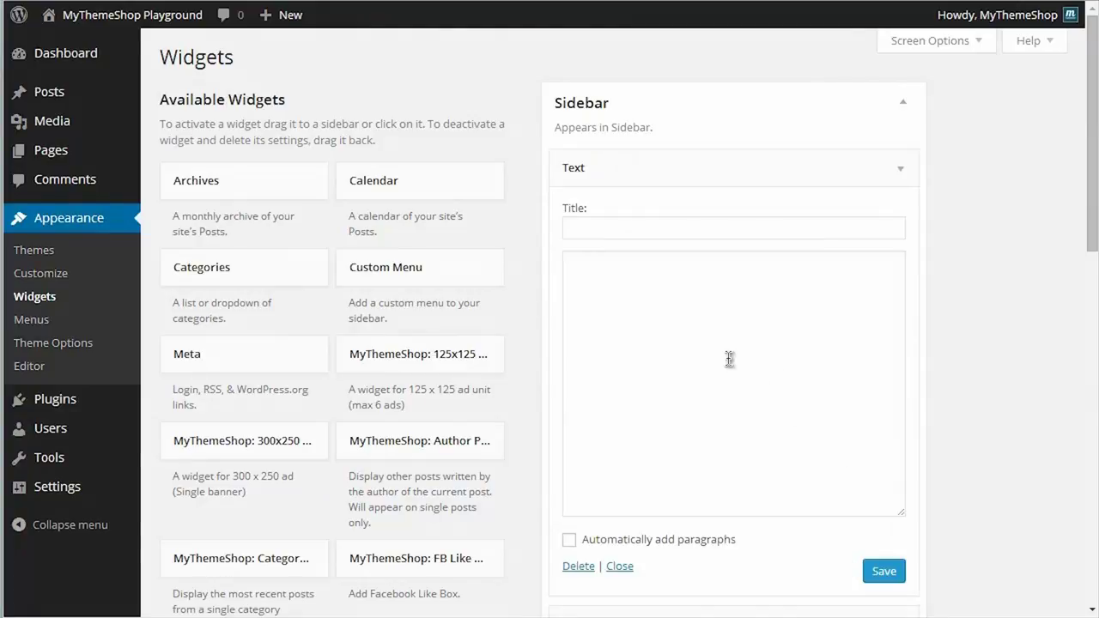
# Paste the "How to Meet People in a New City and be Friends" Trending code into the new Text widget, save it, and move it below Popular Posts
pyautogui.click(730, 360)
pyautogui.rightClick(700, 328)
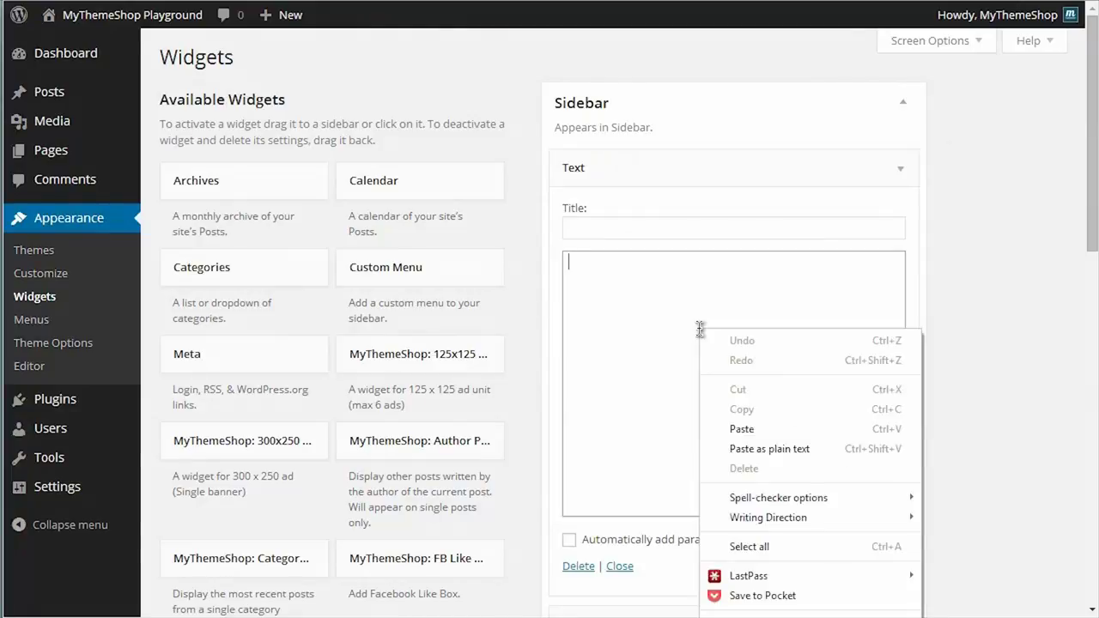
pyautogui.click(738, 425)
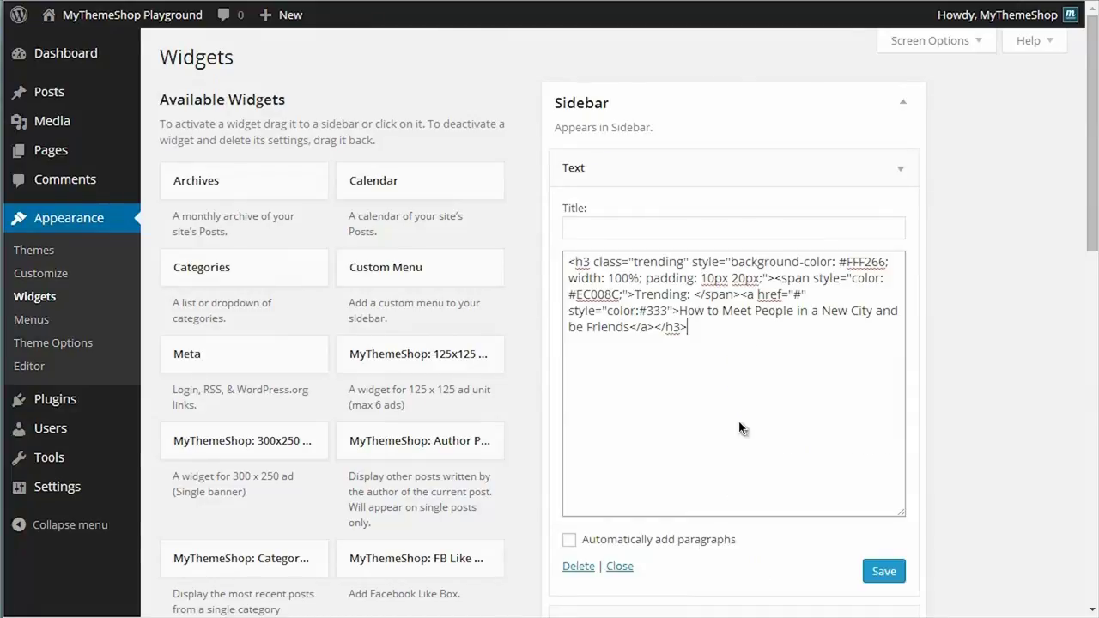
pyautogui.click(876, 572)
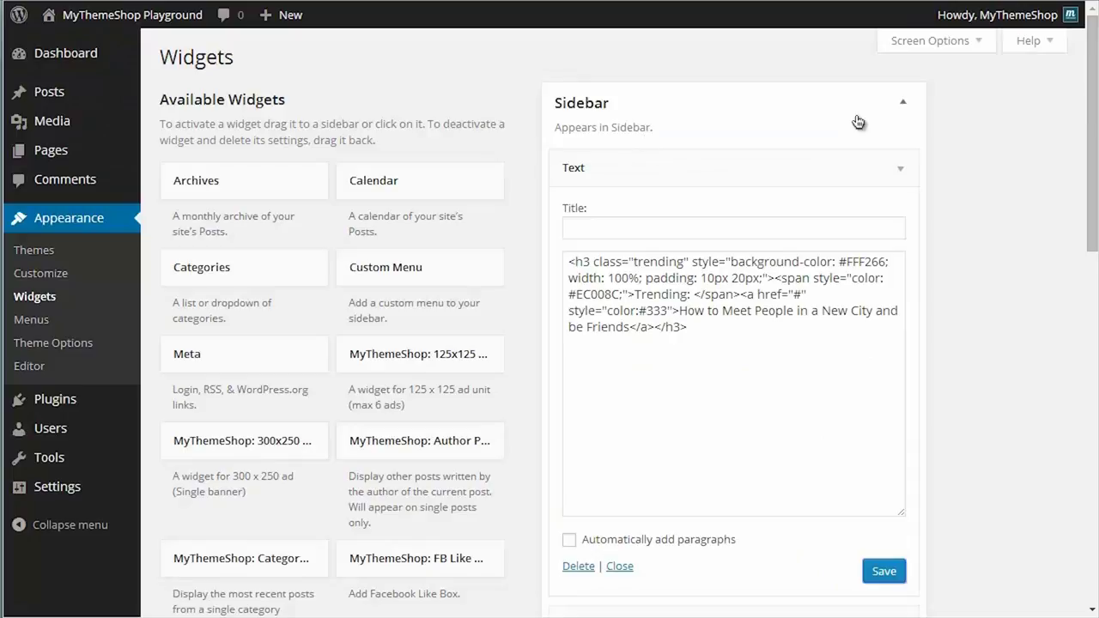
pyautogui.click(900, 168)
pyautogui.moveTo(812, 173); pyautogui.dragTo(804, 240)
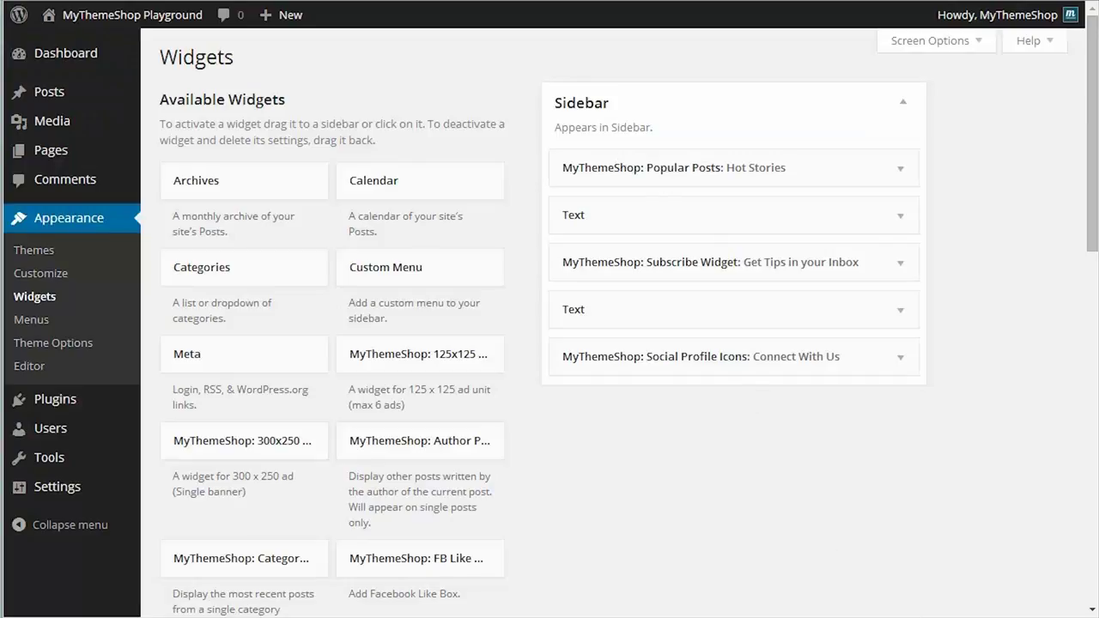
# Expand the Text widget below Popular Posts to examine its title and content fields, and collapse it again
pyautogui.click(904, 219)
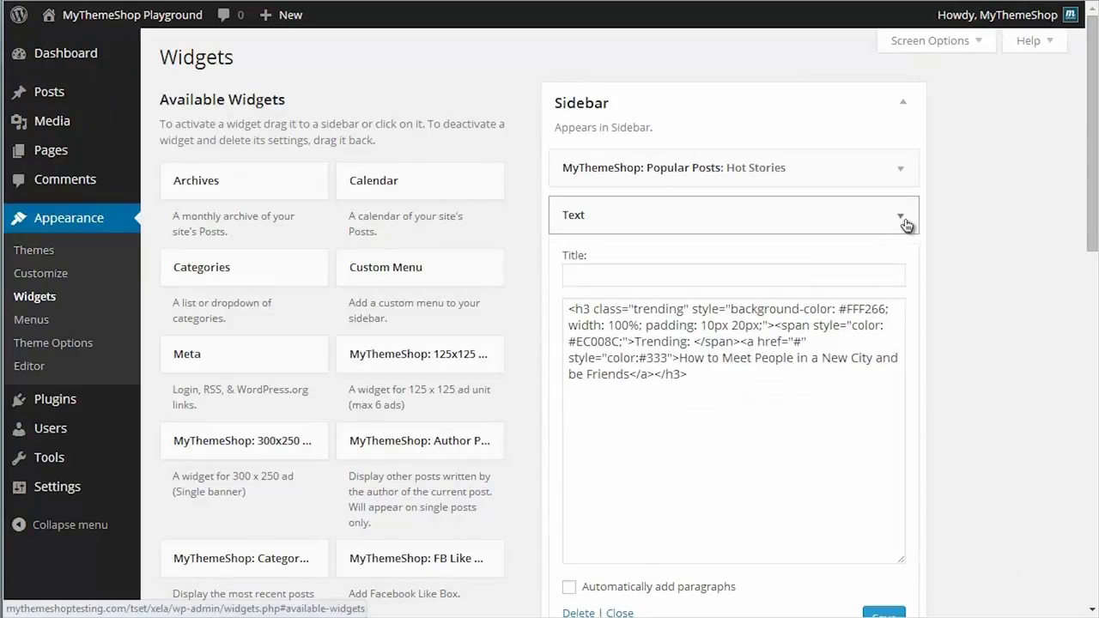
pyautogui.click(738, 405)
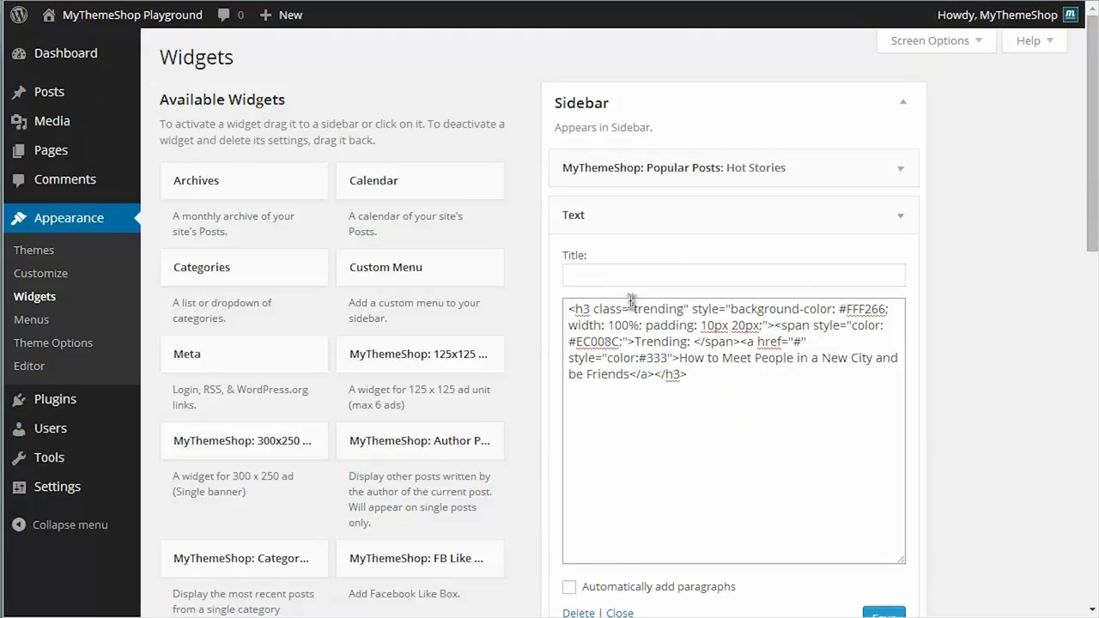
pyautogui.click(632, 280)
pyautogui.click(734, 425)
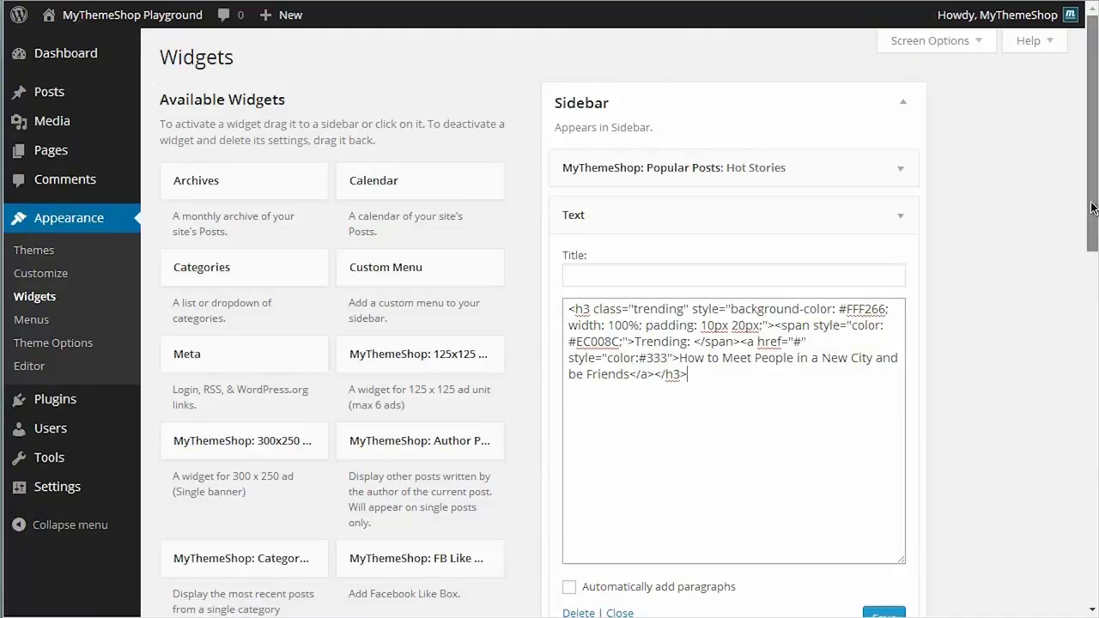
pyautogui.scroll(-2, 1092, 208)
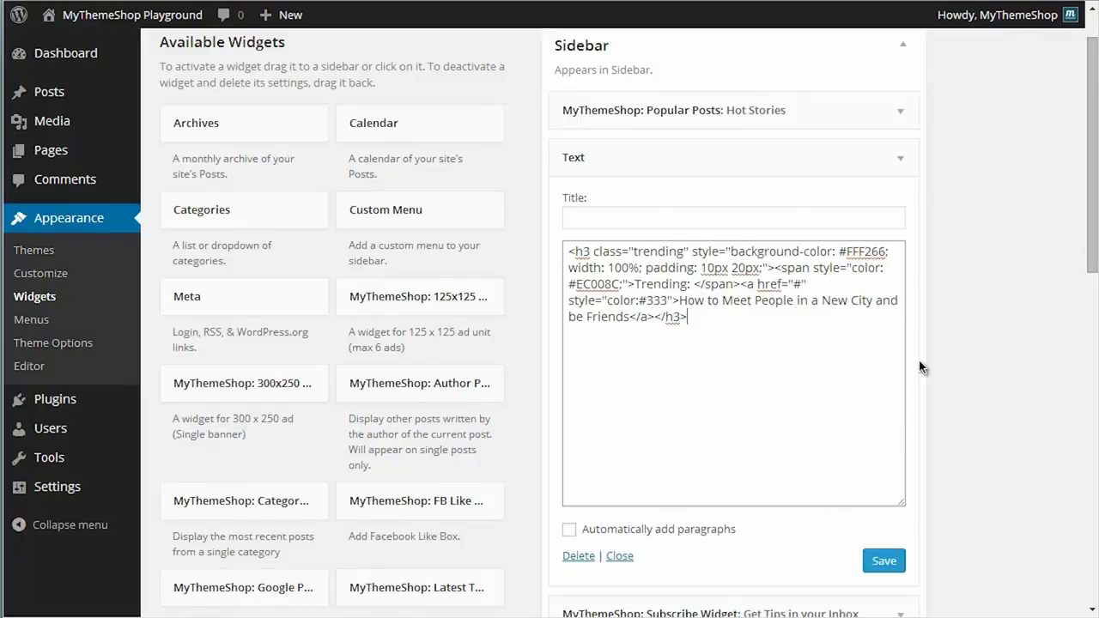
pyautogui.scroll(2, 921, 326)
pyautogui.click(902, 217)
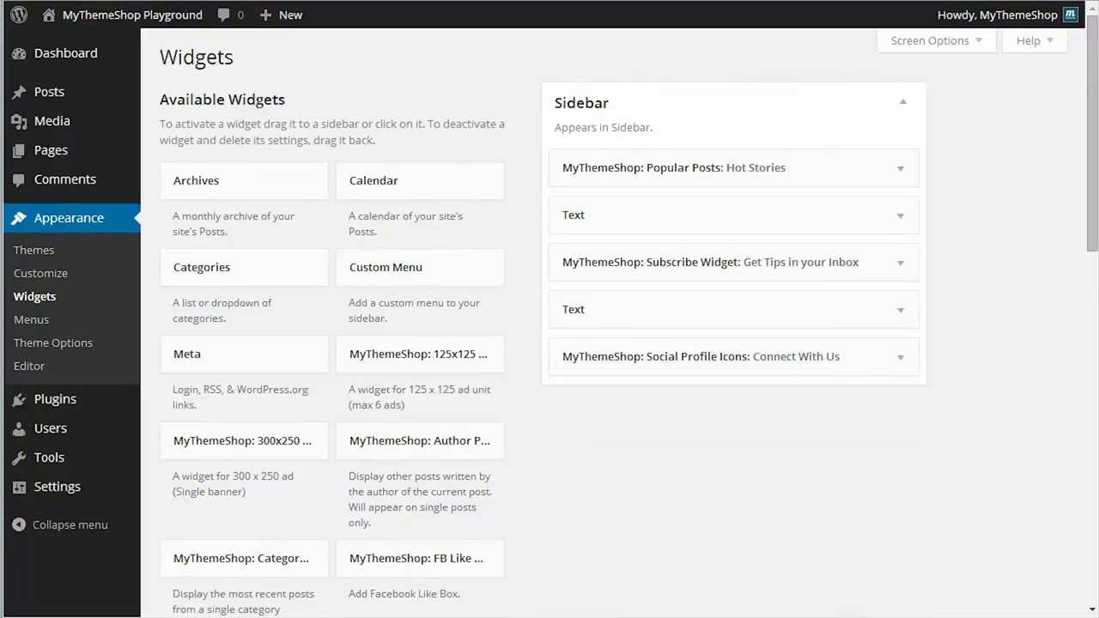